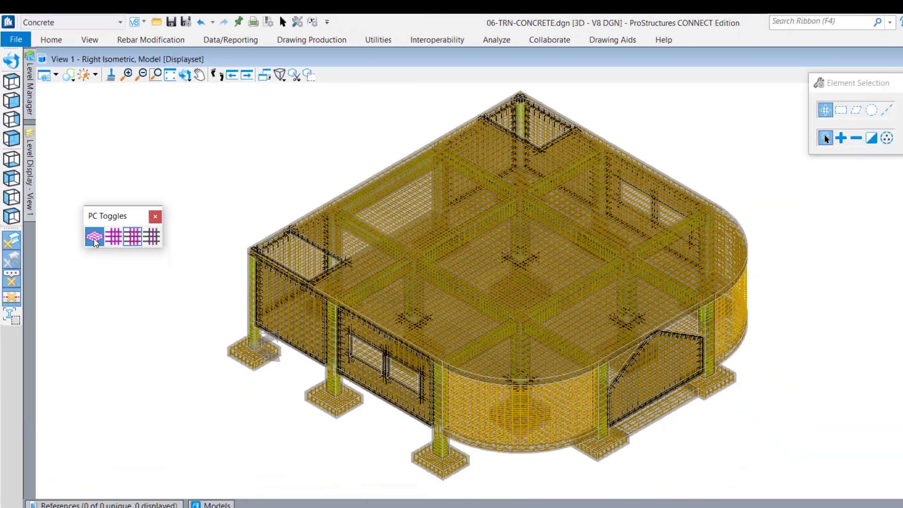
# - Enable Select Rebar Owner, then pick a front column bar to select all its rebar
pyautogui.click(94, 237)
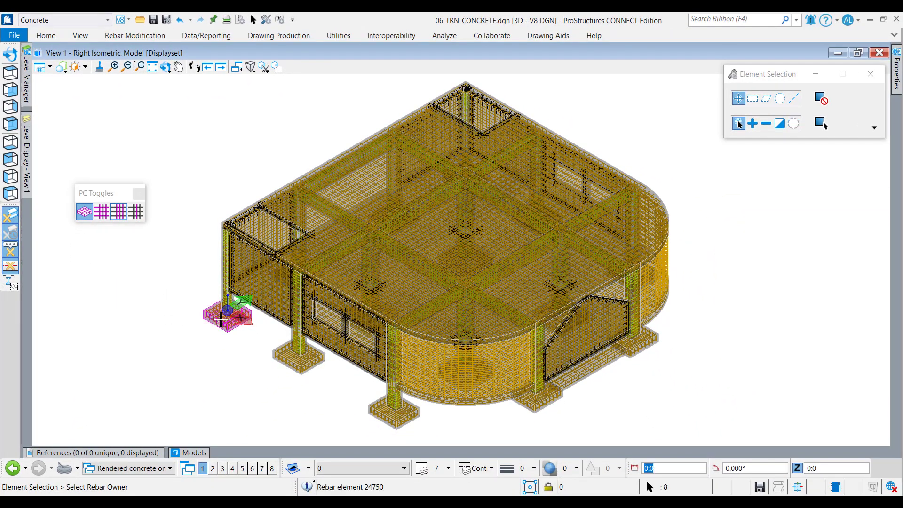
pyautogui.scroll(6, 220, 319)
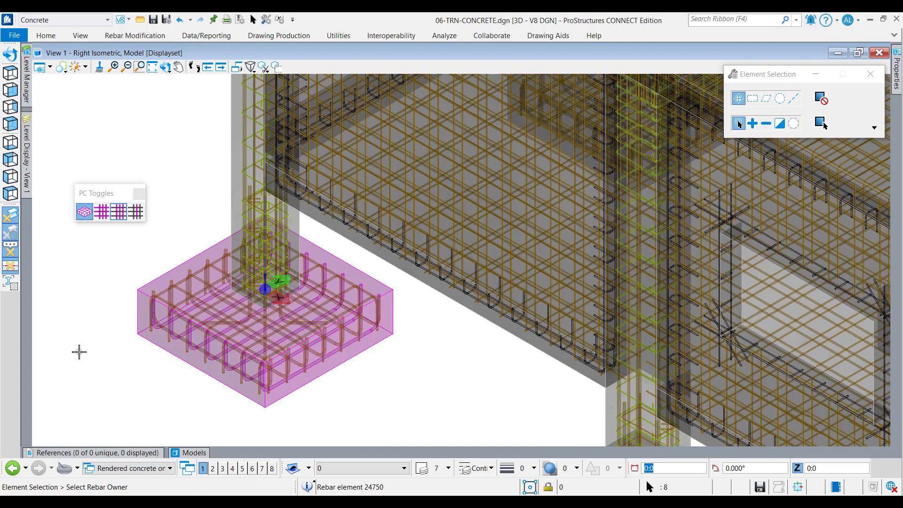
pyautogui.scroll(-3, 80, 351)
pyautogui.scroll(-2, 87, 351)
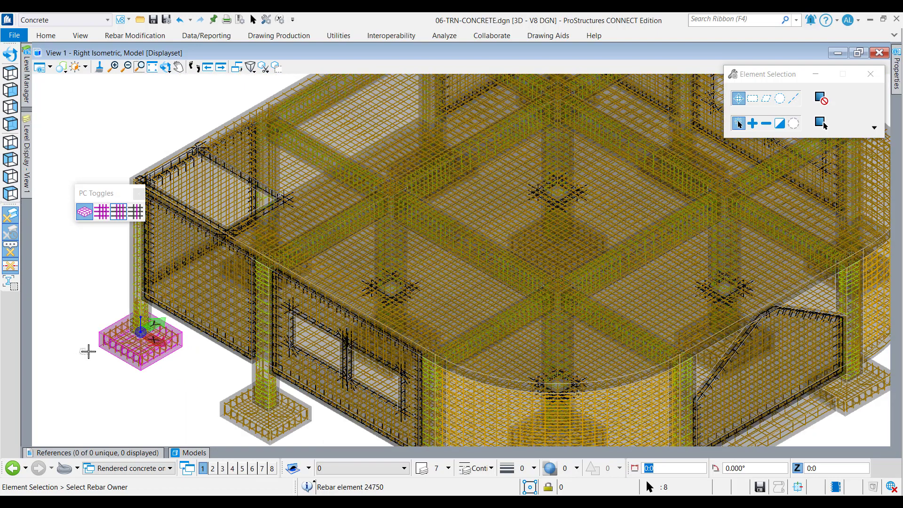
pyautogui.click(249, 370)
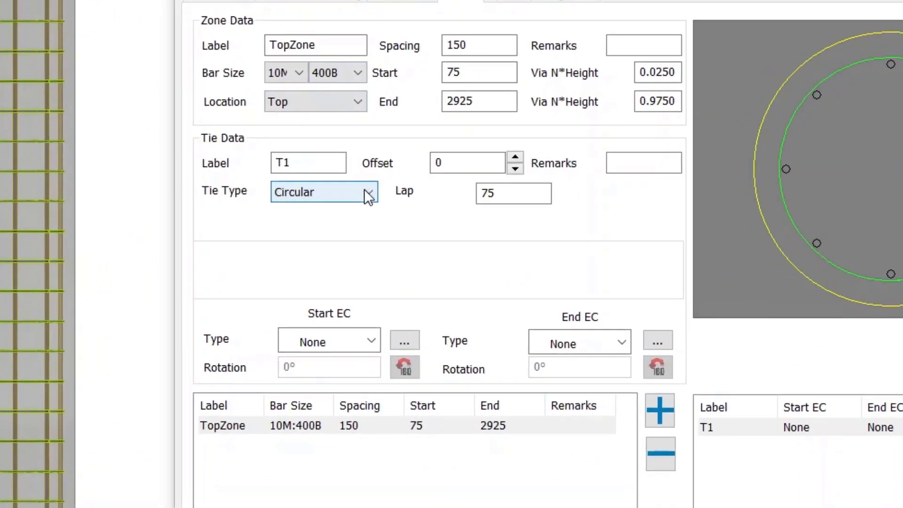
# - Set the TopZone Tie Type to Spiral, check Spiral Lap, and keep Lap Method at Length
pyautogui.click(408, 221)
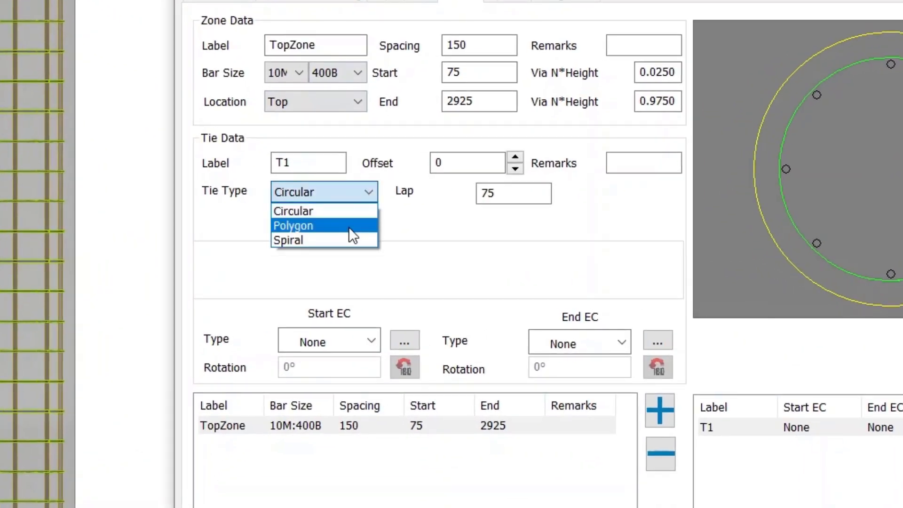
pyautogui.click(338, 241)
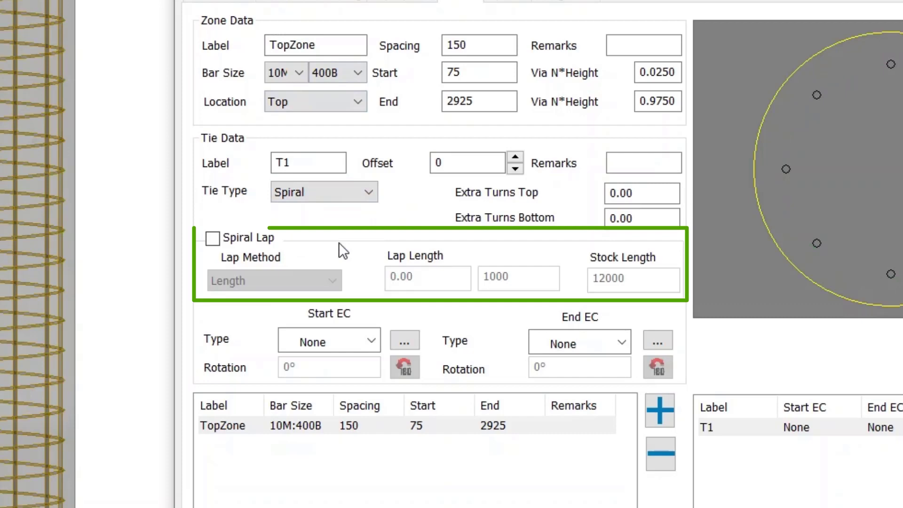
pyautogui.click(213, 239)
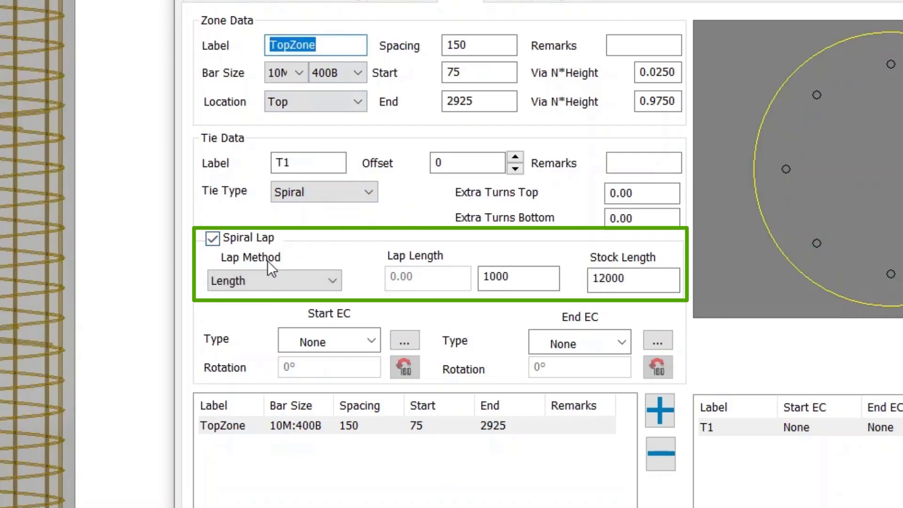
pyautogui.click(332, 282)
pyautogui.click(332, 281)
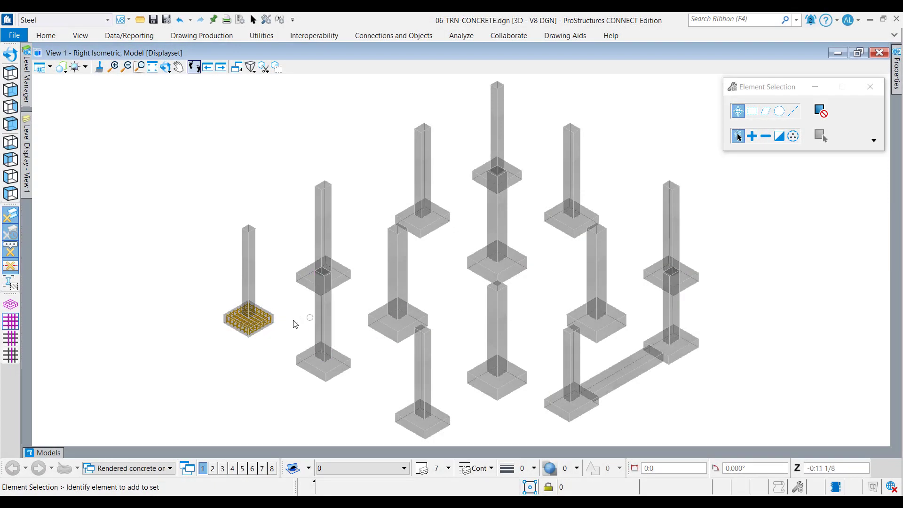
# - Select the corner footing's rebar cage and open its Structural Properties
pyautogui.click(262, 331)
pyautogui.rightClick(262, 332)
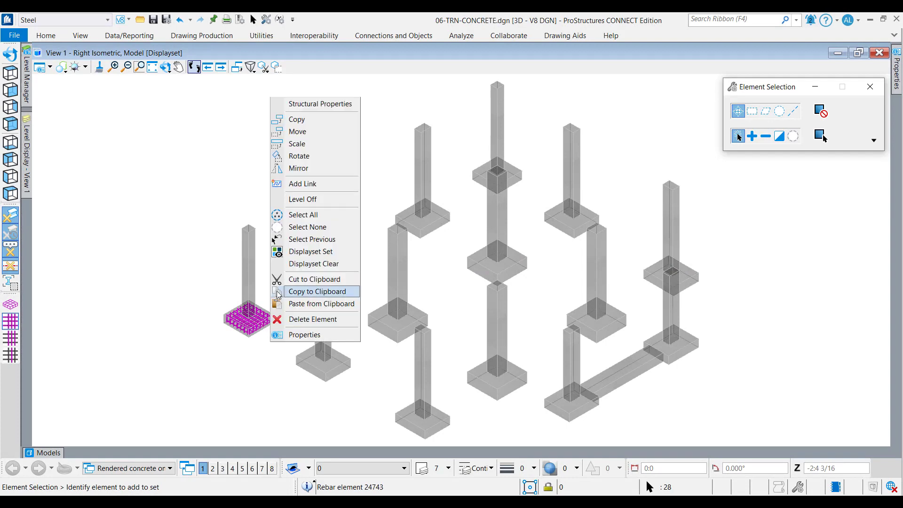
pyautogui.click(328, 104)
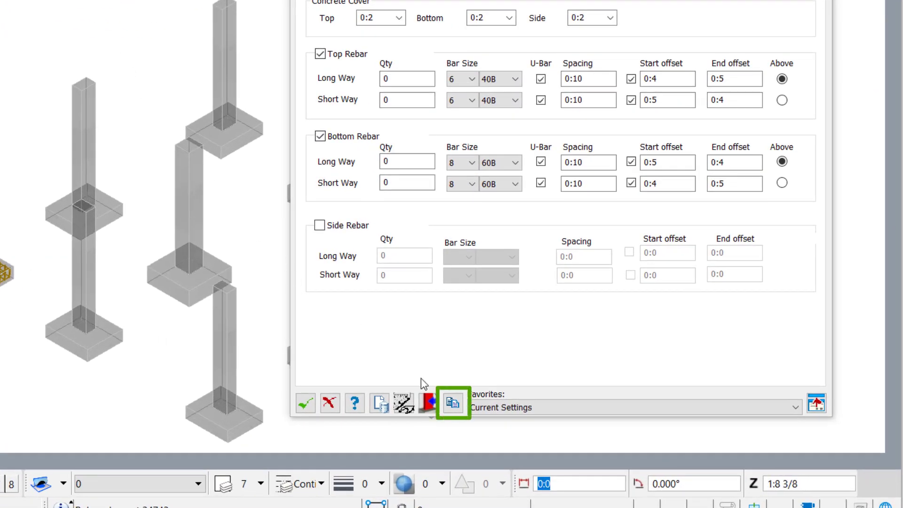
# - Clone the cage onto each bare pad footing and confirm with OK
pyautogui.click(454, 403)
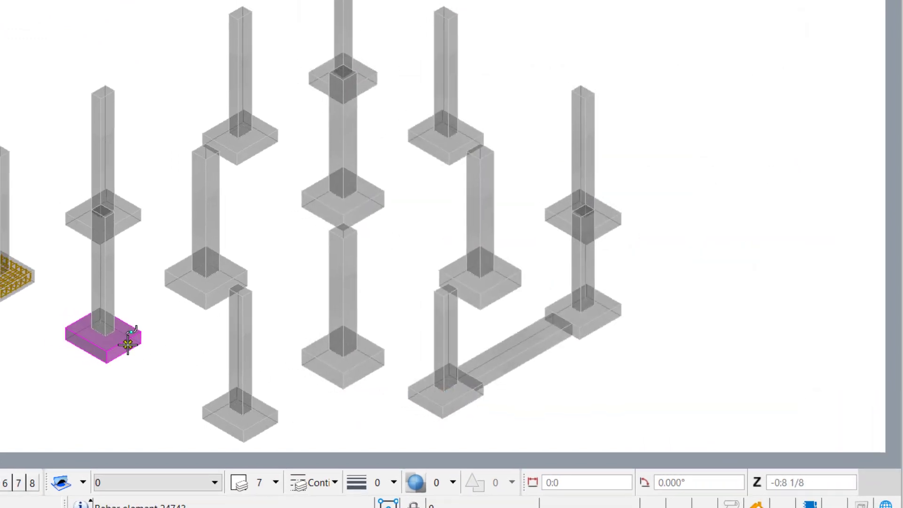
pyautogui.click(128, 345)
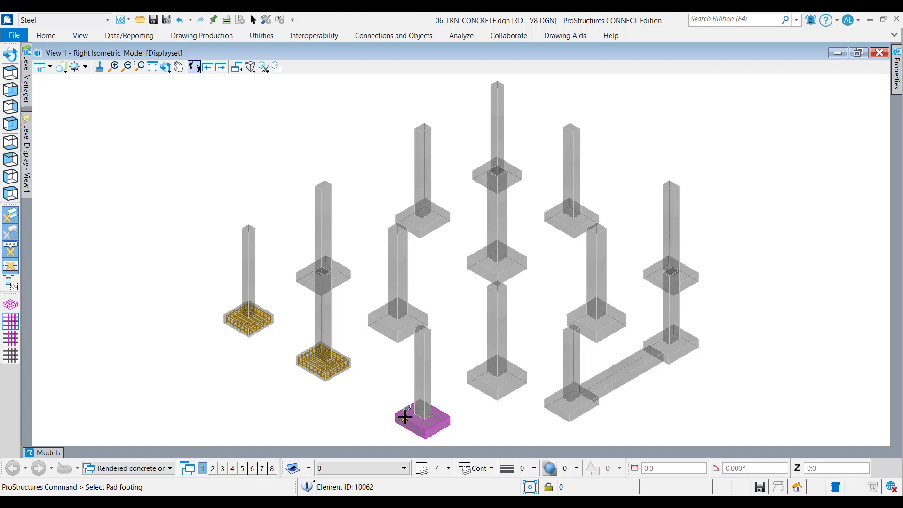
pyautogui.click(421, 413)
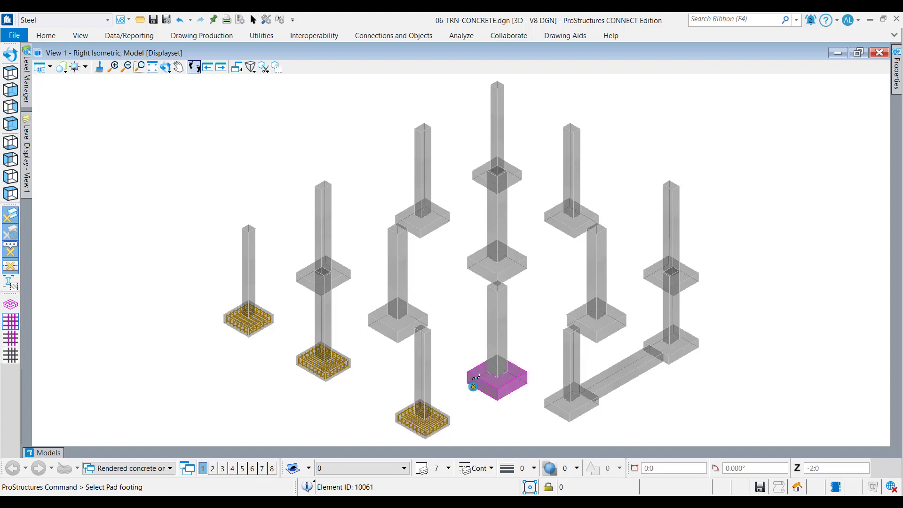
pyautogui.click(520, 394)
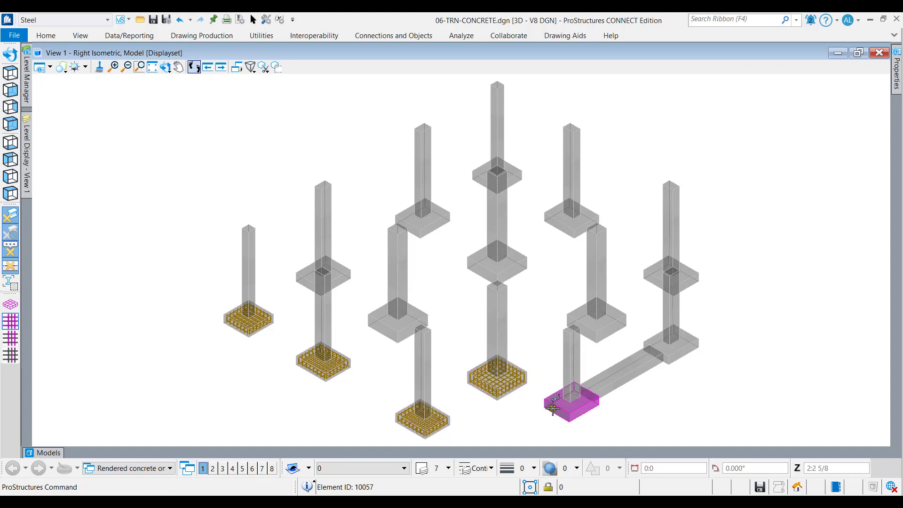
pyautogui.click(572, 402)
pyautogui.click(679, 348)
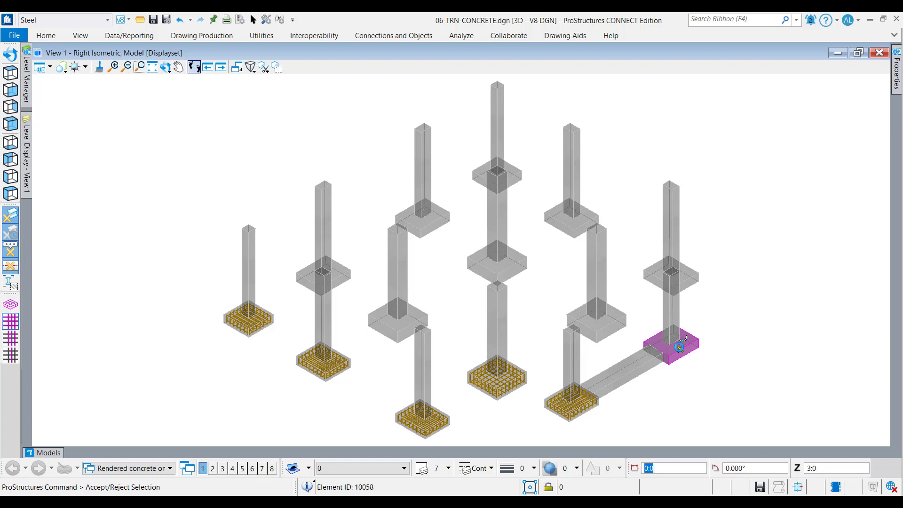
pyautogui.click(614, 332)
pyautogui.click(624, 302)
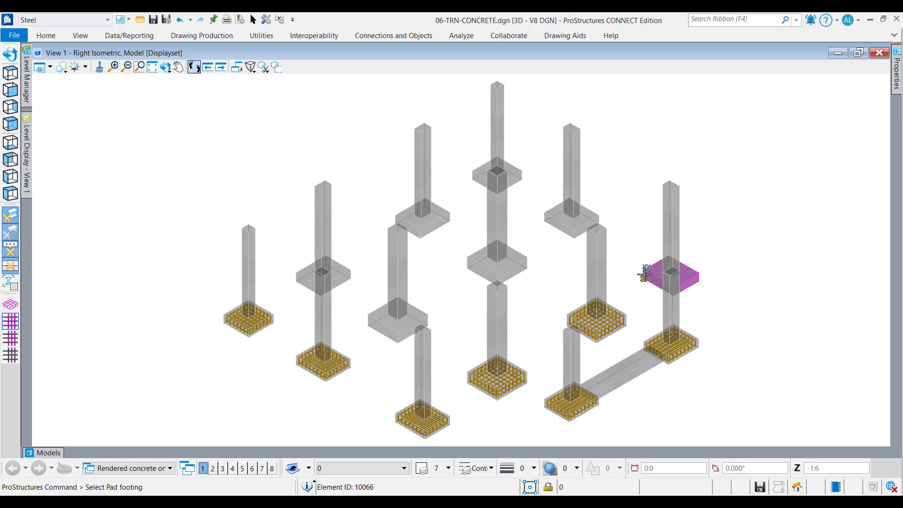
pyautogui.click(644, 275)
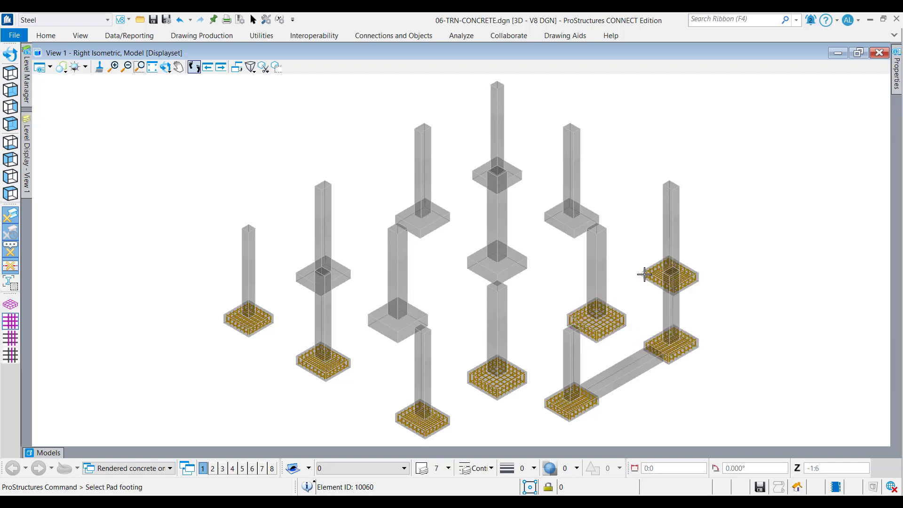
pyautogui.click(594, 216)
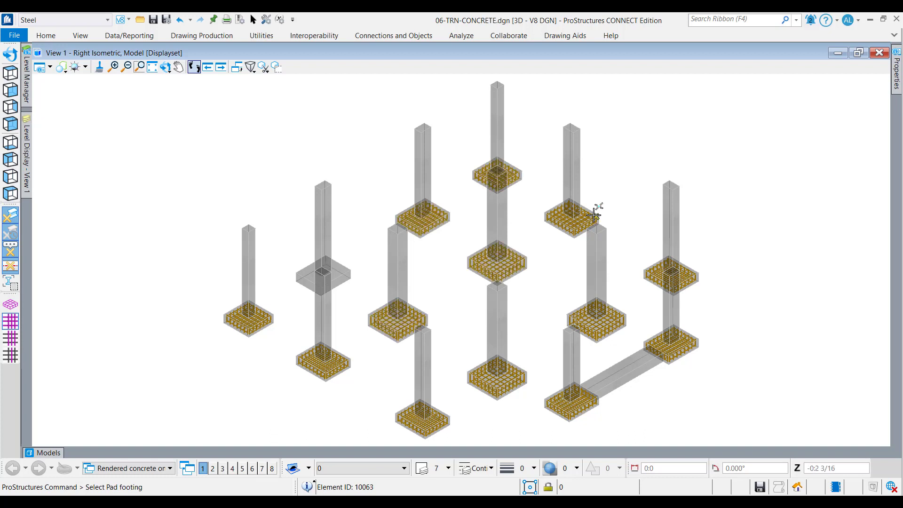
pyautogui.click(349, 271)
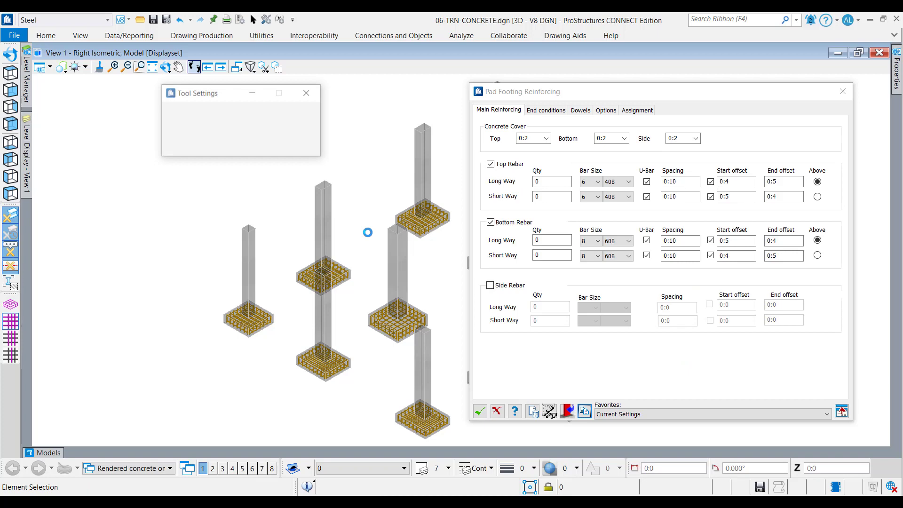
pyautogui.click(480, 412)
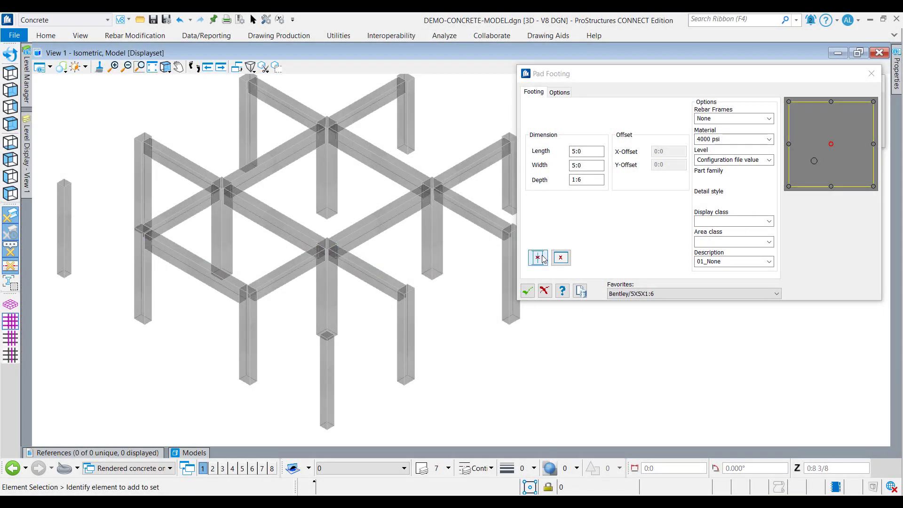
# - Place pad footings under the front column and the far-left column
pyautogui.click(538, 258)
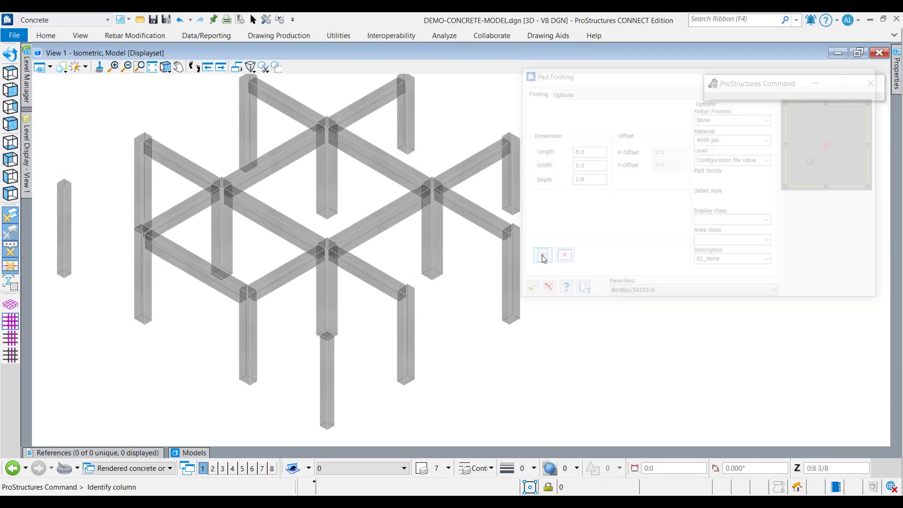
pyautogui.click(503, 389)
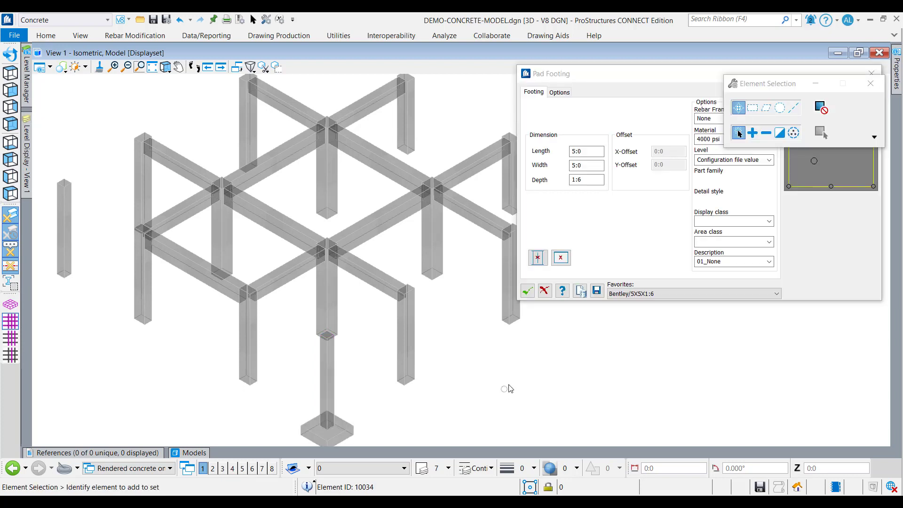
pyautogui.click(538, 258)
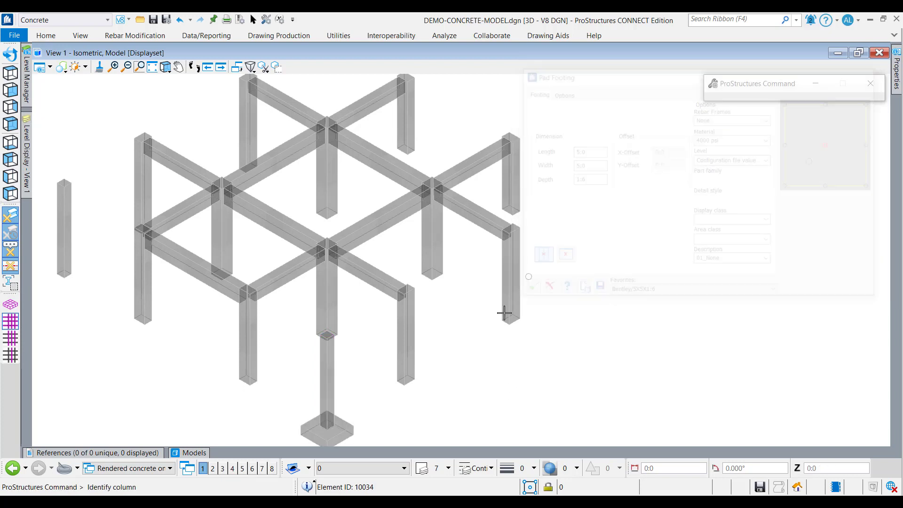
pyautogui.click(69, 266)
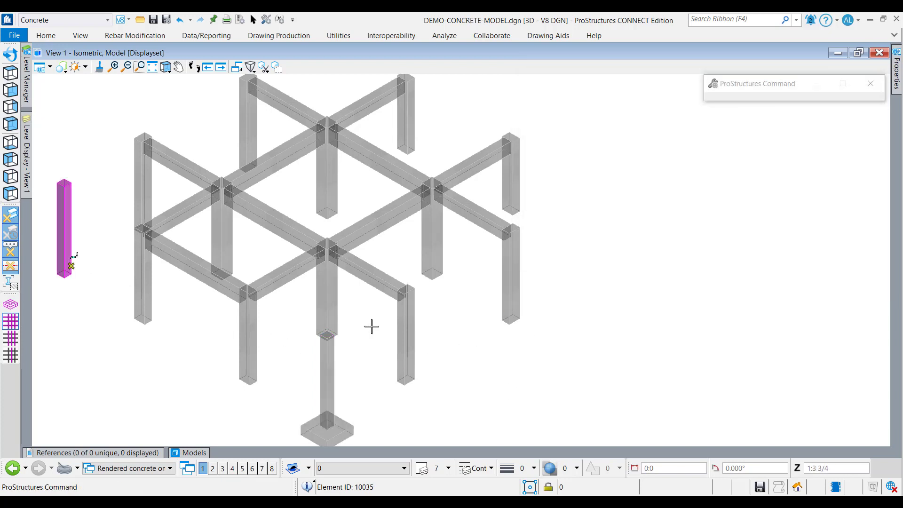
pyautogui.click(564, 308)
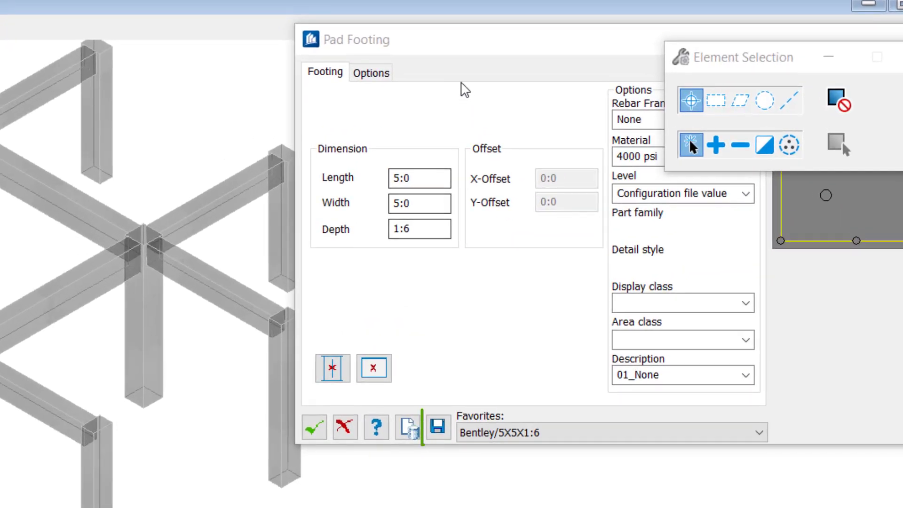
# - Apply the Bentley/5X6X1:6 favorite and place a 5:0 × 6:0 footing under another column
pyautogui.click(475, 46)
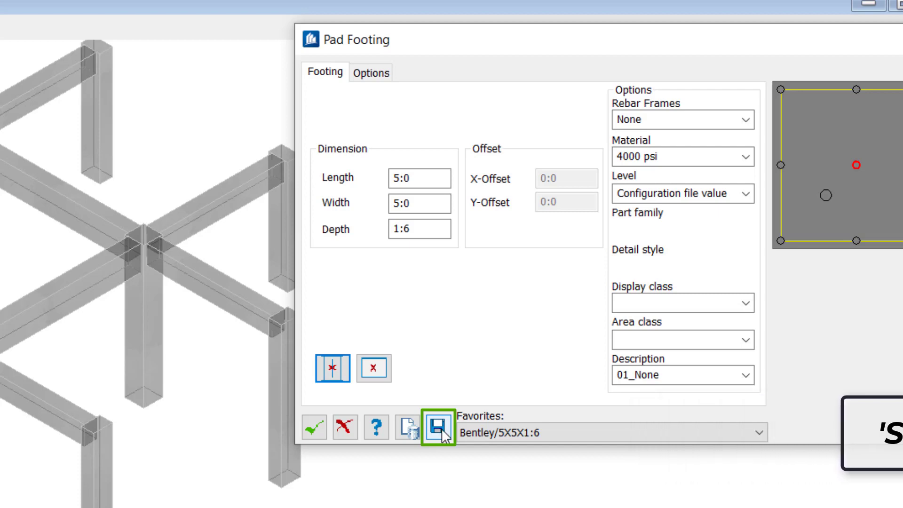
pyautogui.click(510, 432)
pyautogui.click(515, 478)
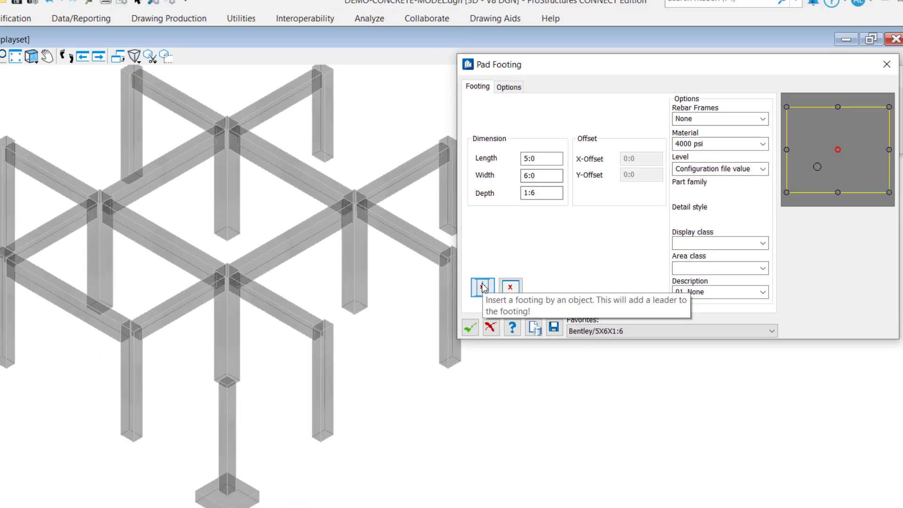
pyautogui.click(482, 286)
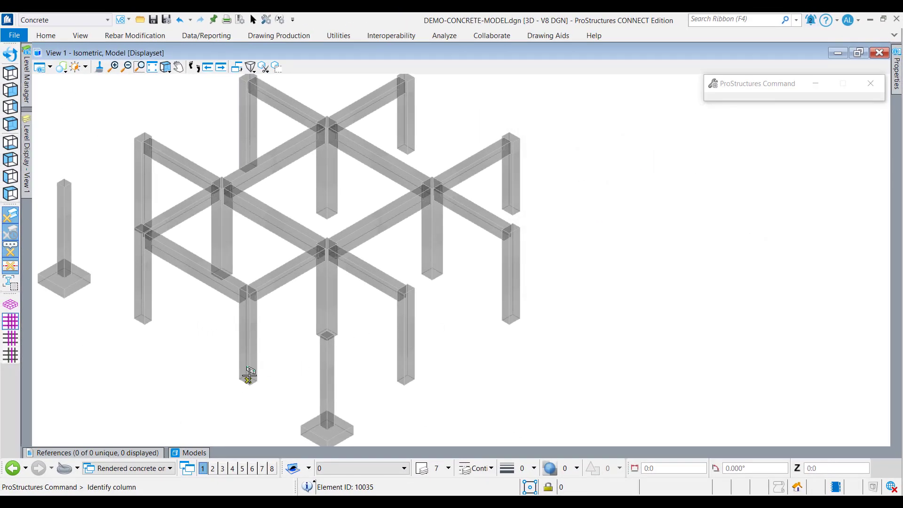
pyautogui.click(248, 376)
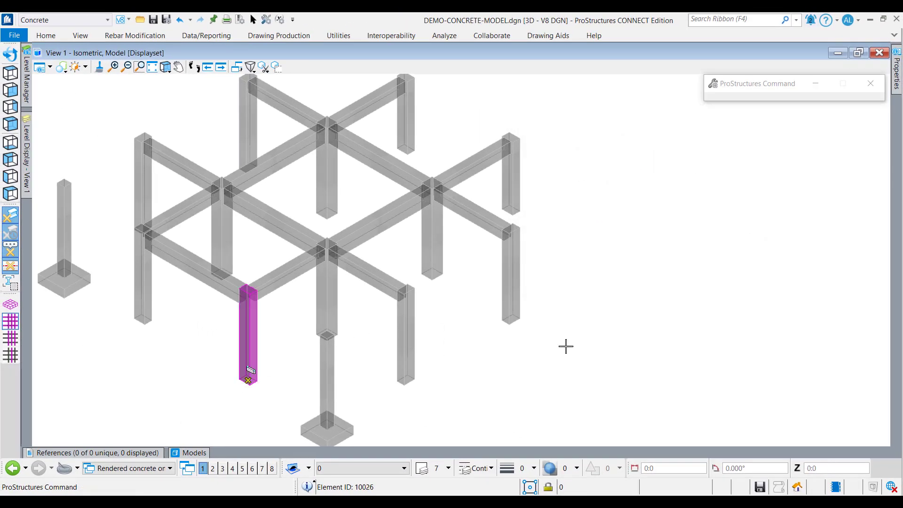
pyautogui.click(566, 347)
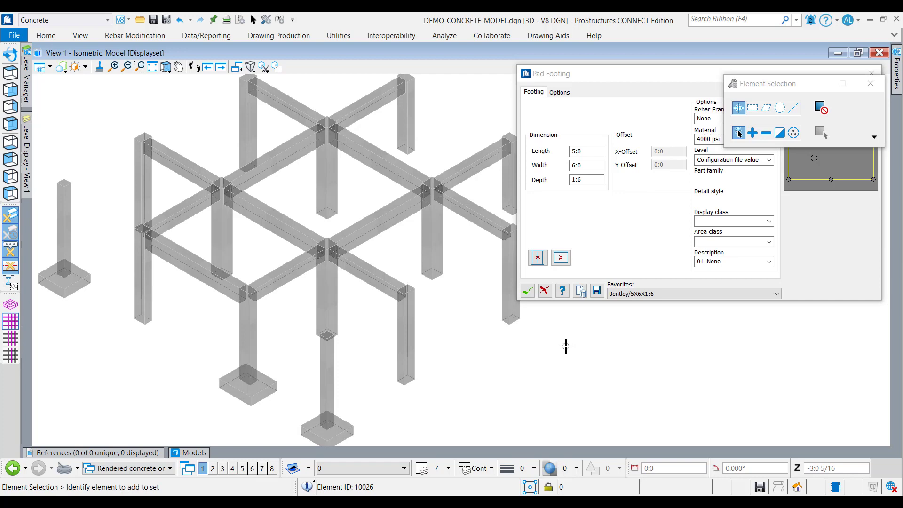
pyautogui.click(538, 258)
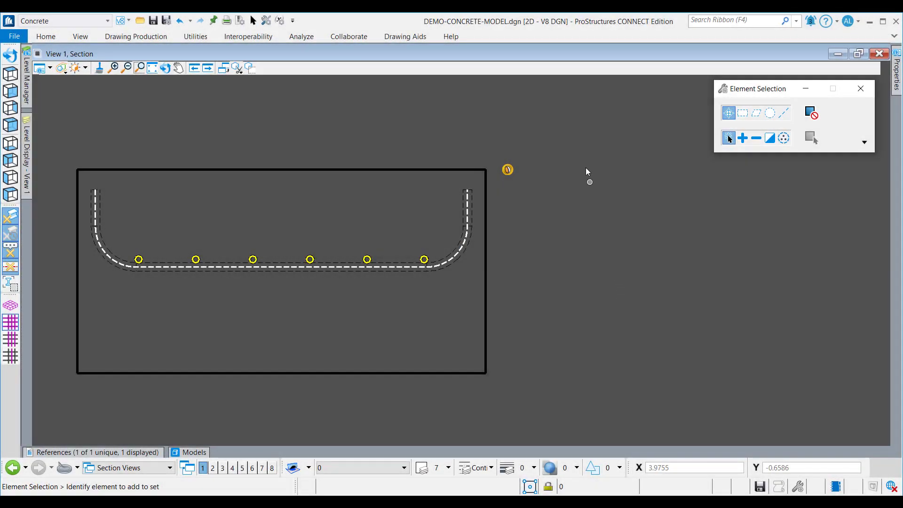
# - Use Fudge Rebar with Single Leg type to drop the U bar's bottom leg lower
pyautogui.click(136, 36)
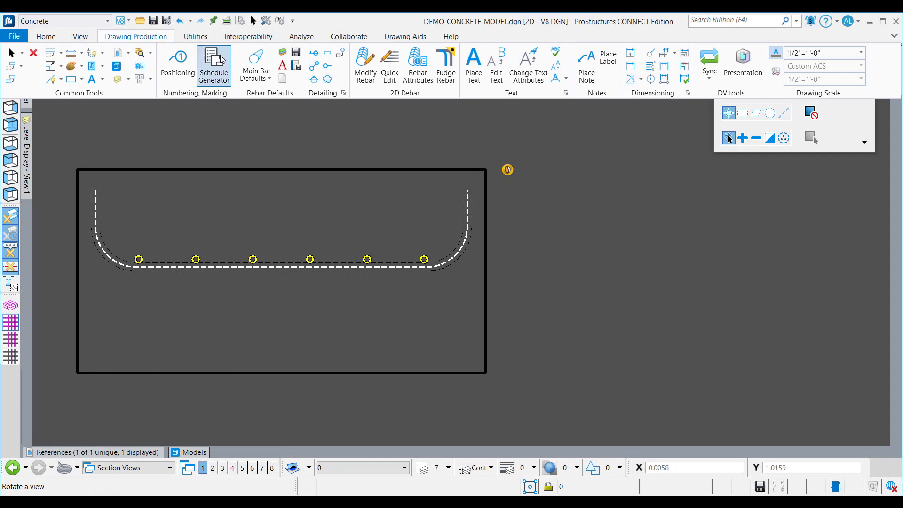
pyautogui.click(446, 65)
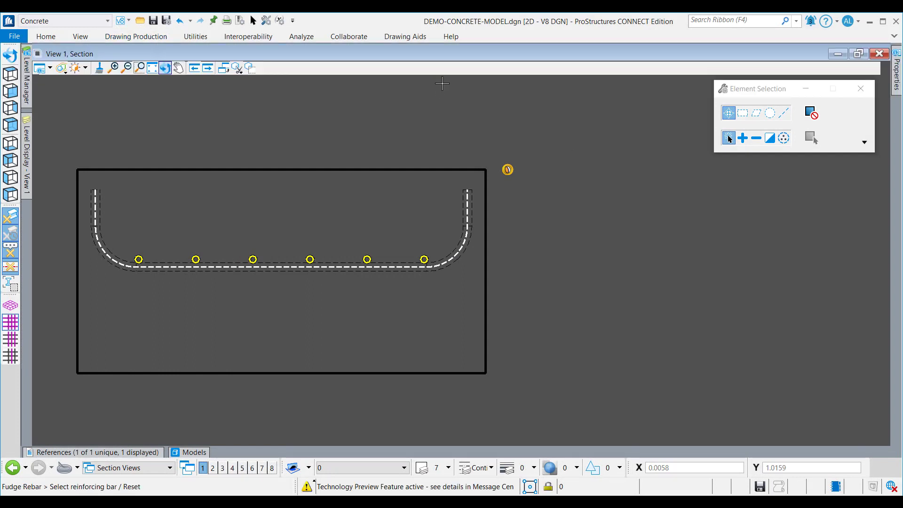
pyautogui.click(469, 265)
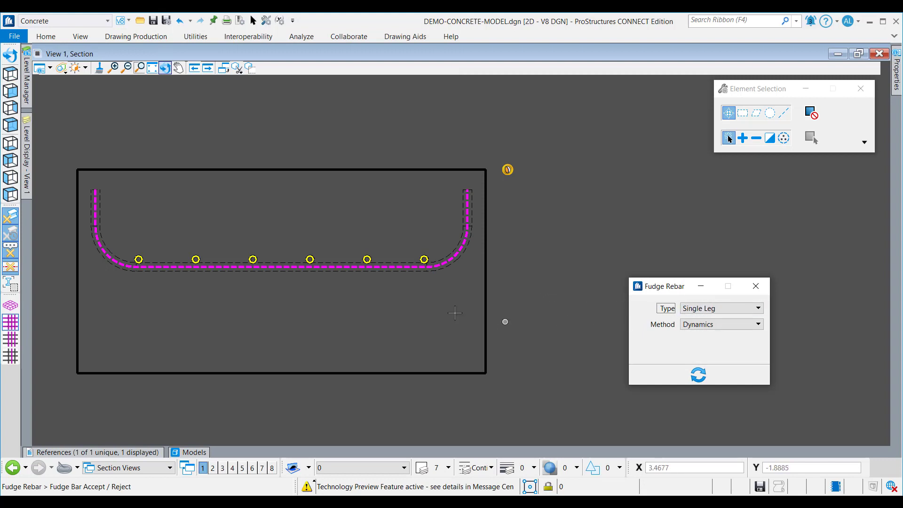
pyautogui.click(288, 268)
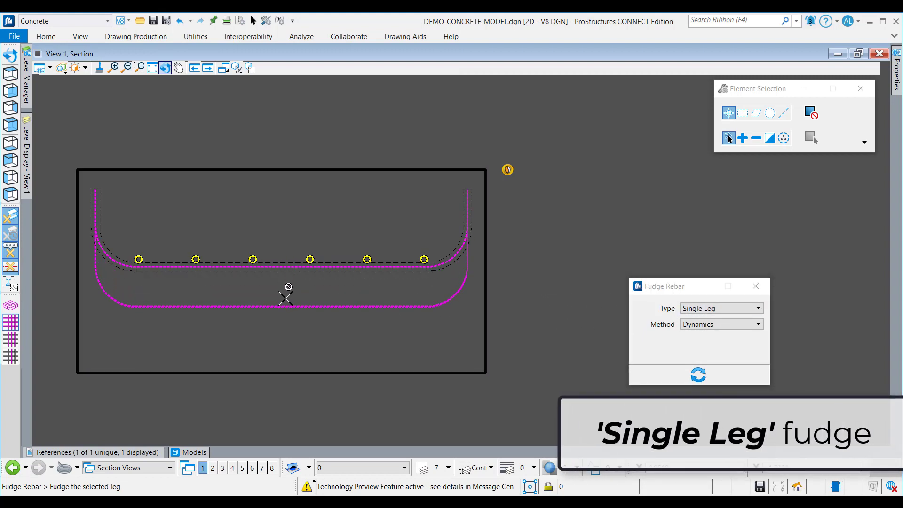
pyautogui.click(312, 344)
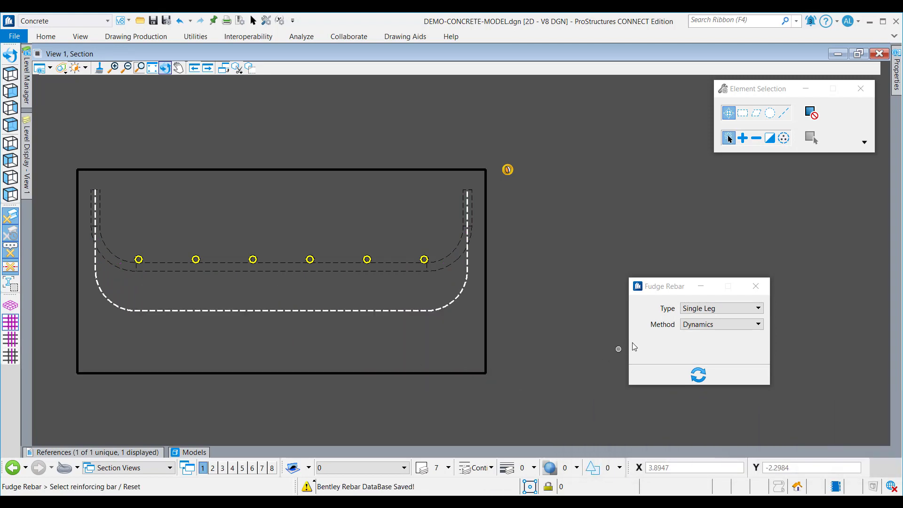
# - Switch the fudge type to Whole Bar and move the entire U bar lower
pyautogui.click(722, 308)
pyautogui.click(706, 319)
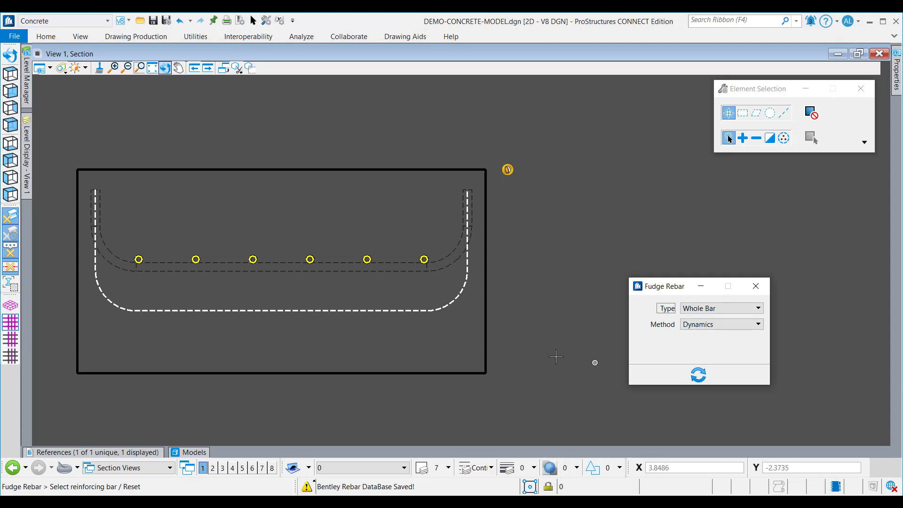
pyautogui.click(360, 310)
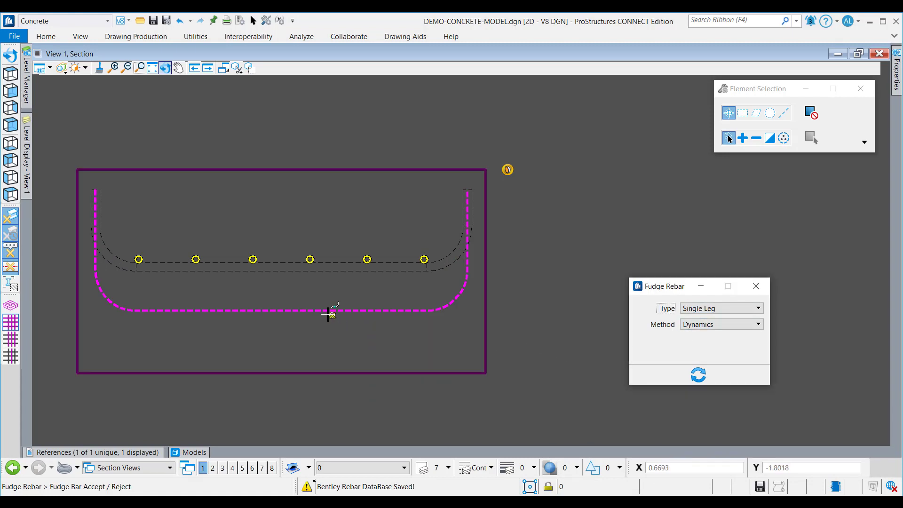
pyautogui.click(722, 308)
pyautogui.click(706, 318)
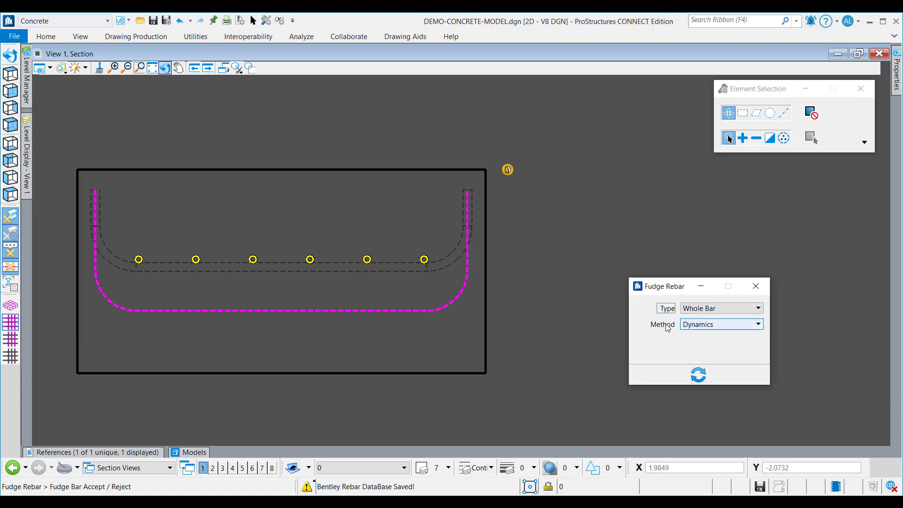
pyautogui.click(288, 309)
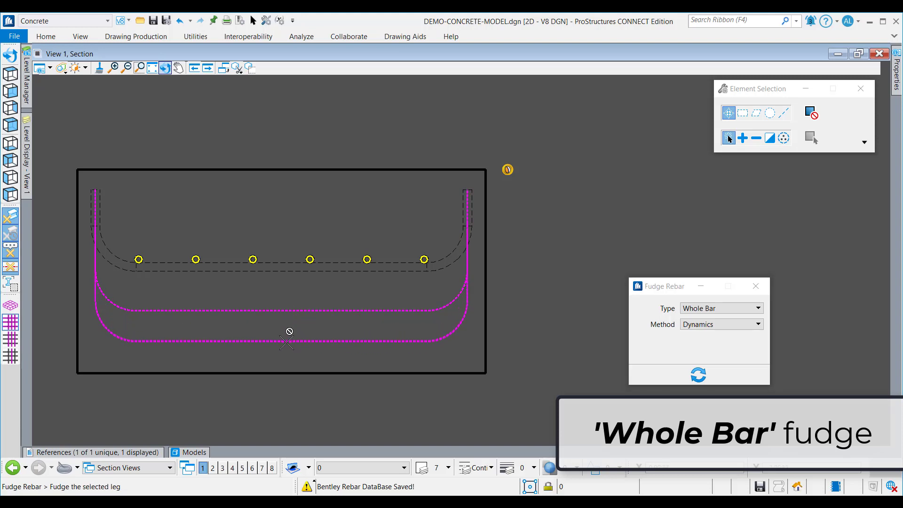
pyautogui.click(288, 332)
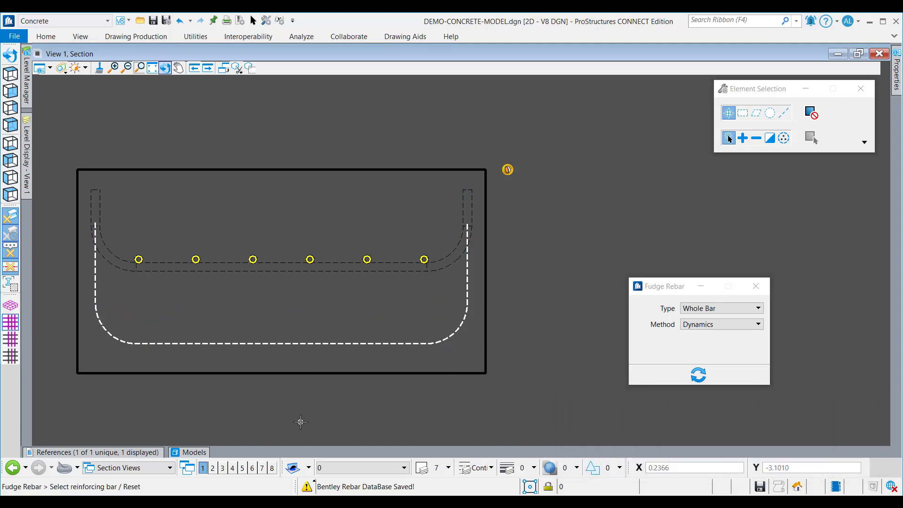
# - Move the six longitudinal bars down beside the U bar's bottom leg
pyautogui.click(309, 259)
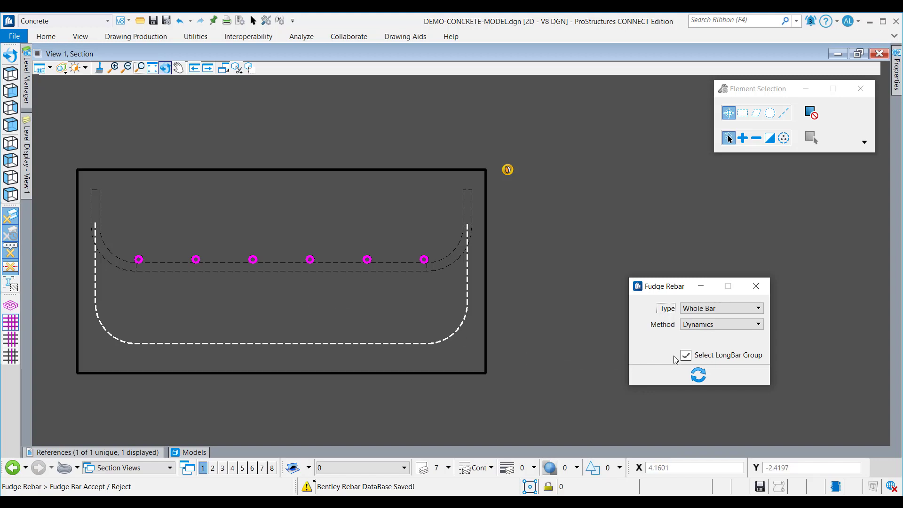
pyautogui.click(283, 259)
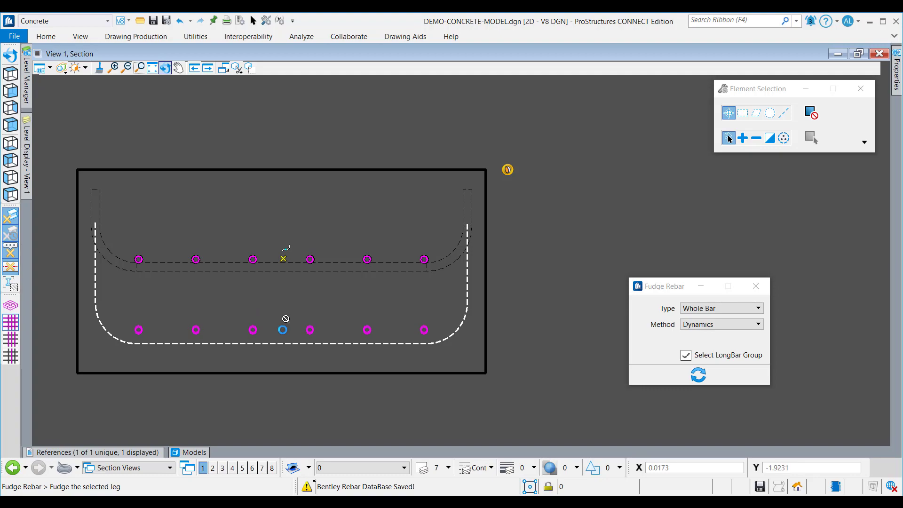
pyautogui.click(286, 324)
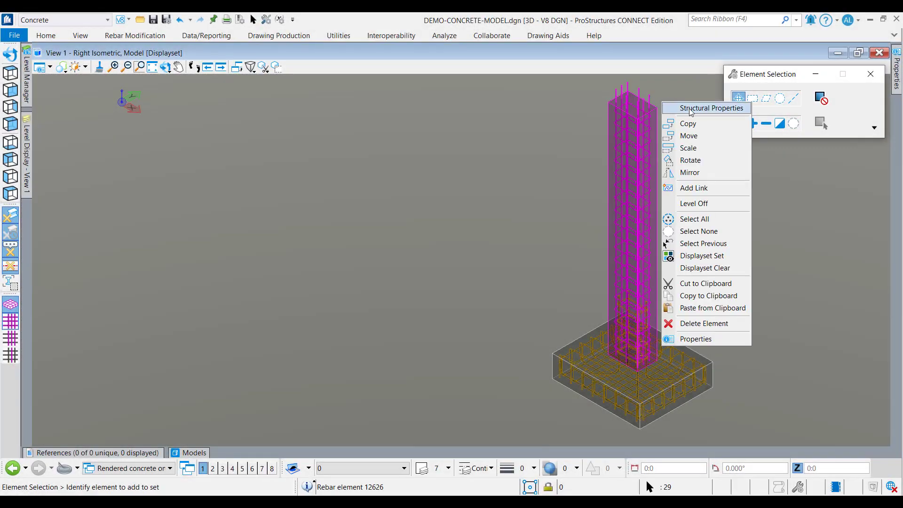
# - In the column's Ties settings, rotate the hook three corners to the top-right, then OK
pyautogui.click(691, 109)
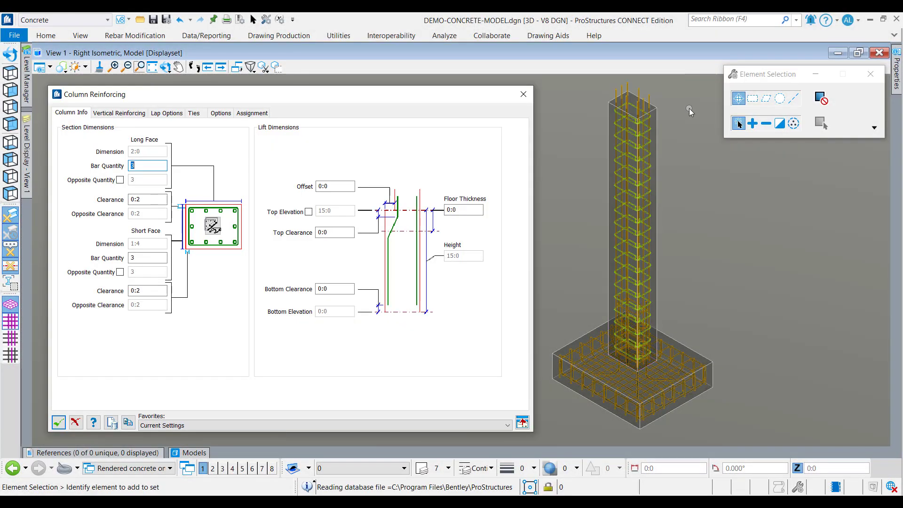
pyautogui.click(188, 116)
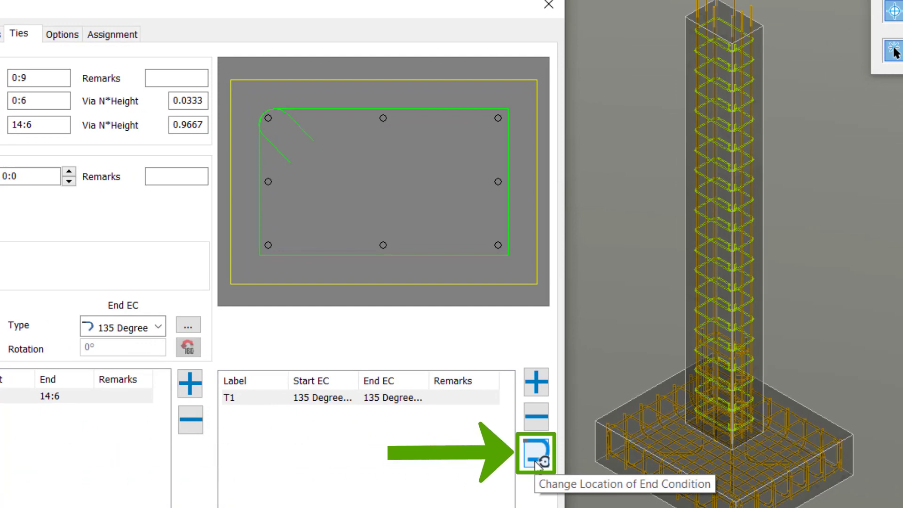
pyautogui.click(536, 462)
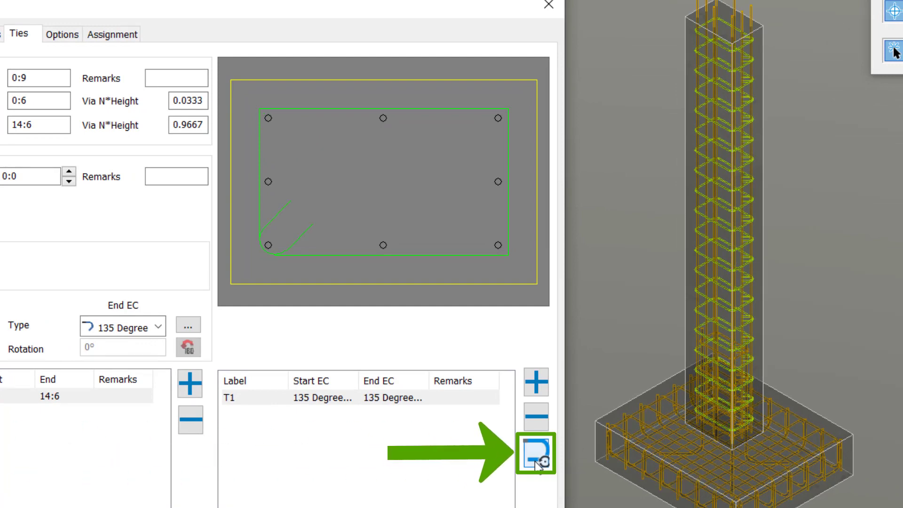
pyautogui.click(535, 462)
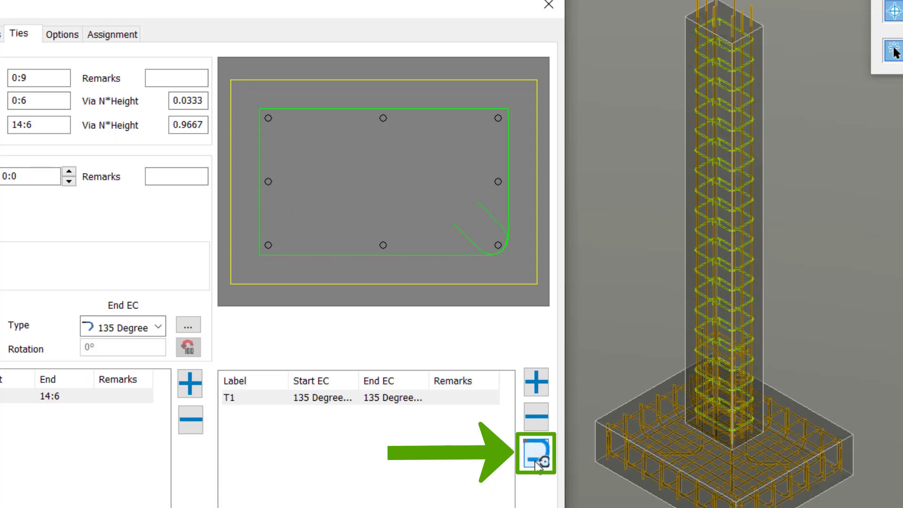
pyautogui.click(536, 463)
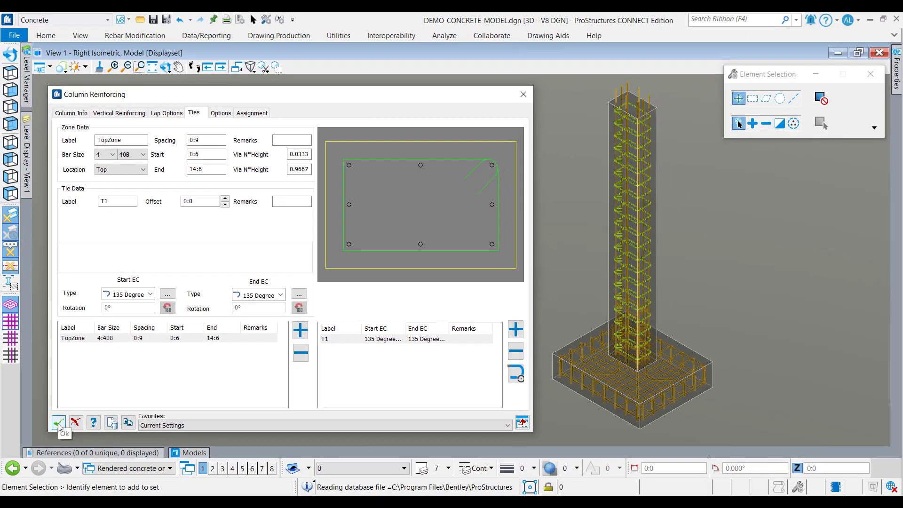
pyautogui.click(58, 424)
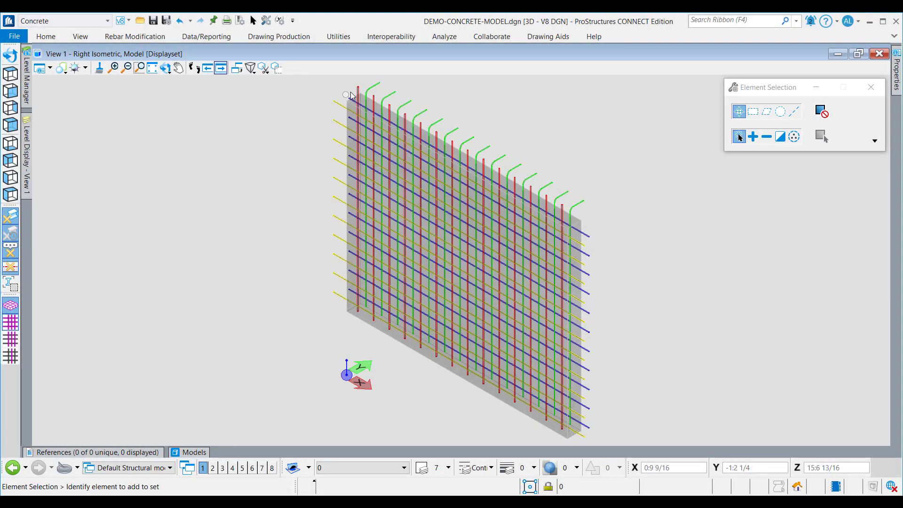
# - In Level Defaults Misc, check 'Setting as extension to 3d level' and 'Inherit properties from 3D rebar level'
pyautogui.moveTo(357, 89)
pyautogui.click(279, 36)
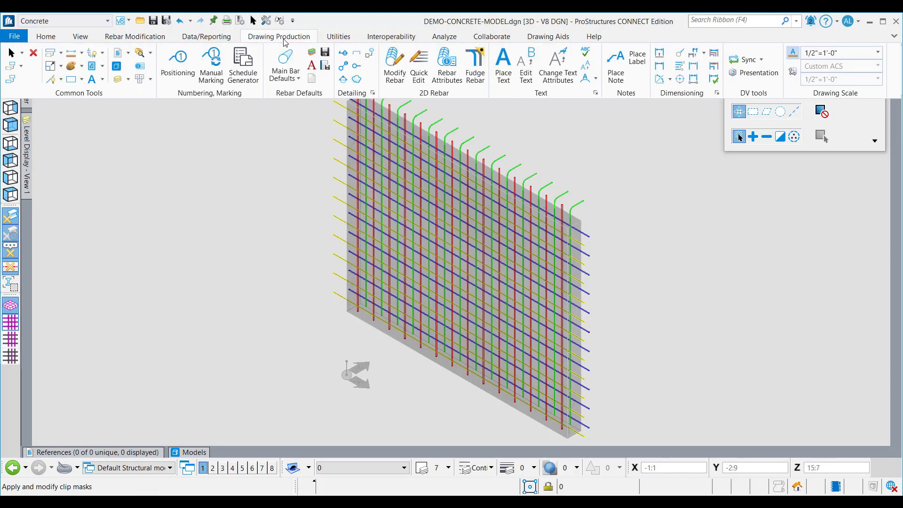
pyautogui.click(310, 53)
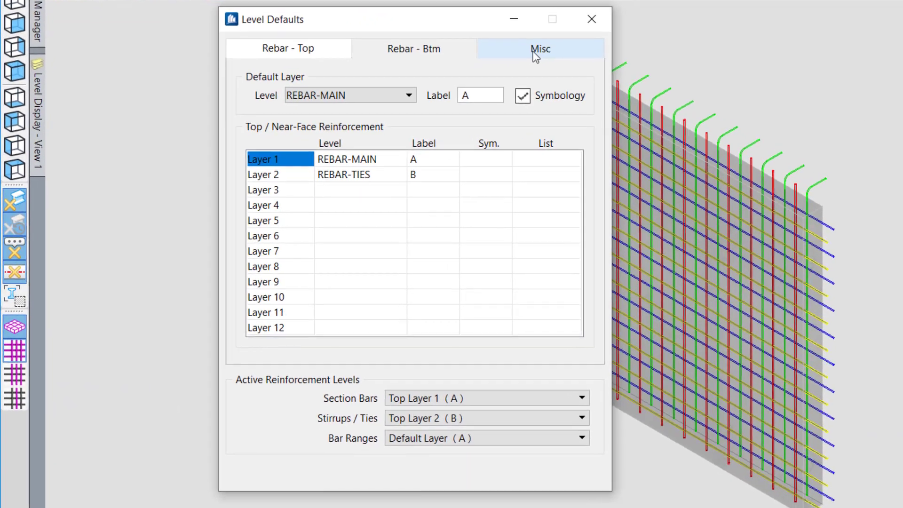
pyautogui.click(442, 86)
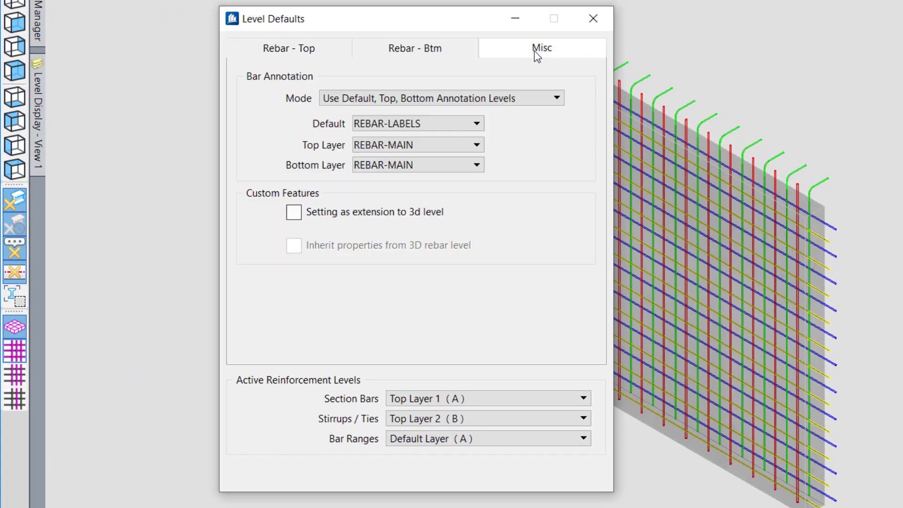
pyautogui.click(294, 213)
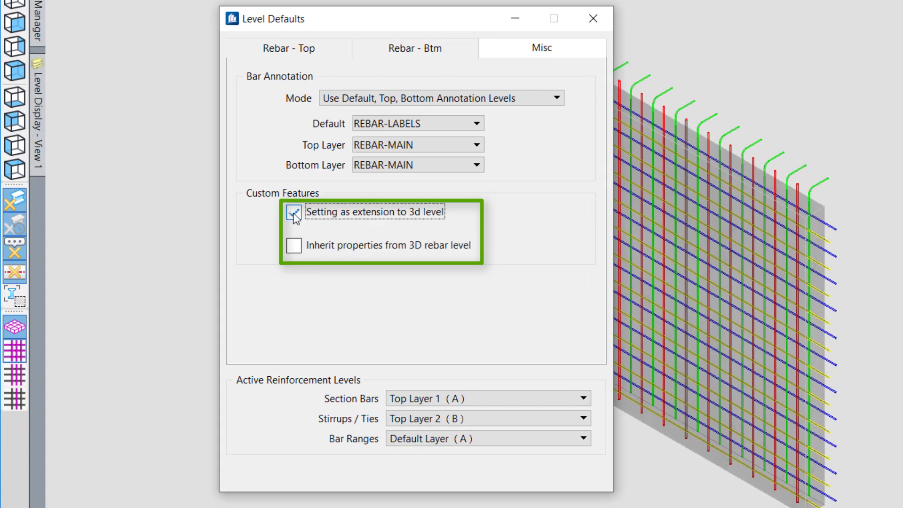
pyautogui.click(296, 249)
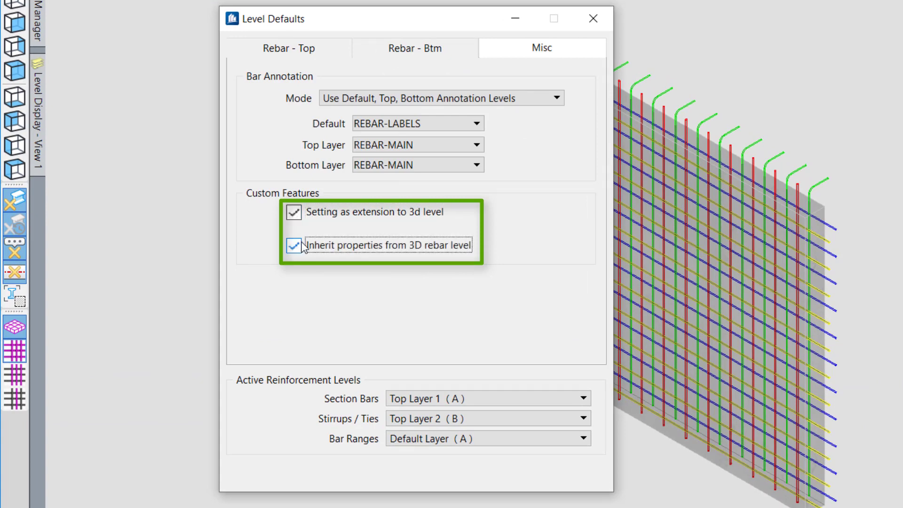
pyautogui.click(579, 24)
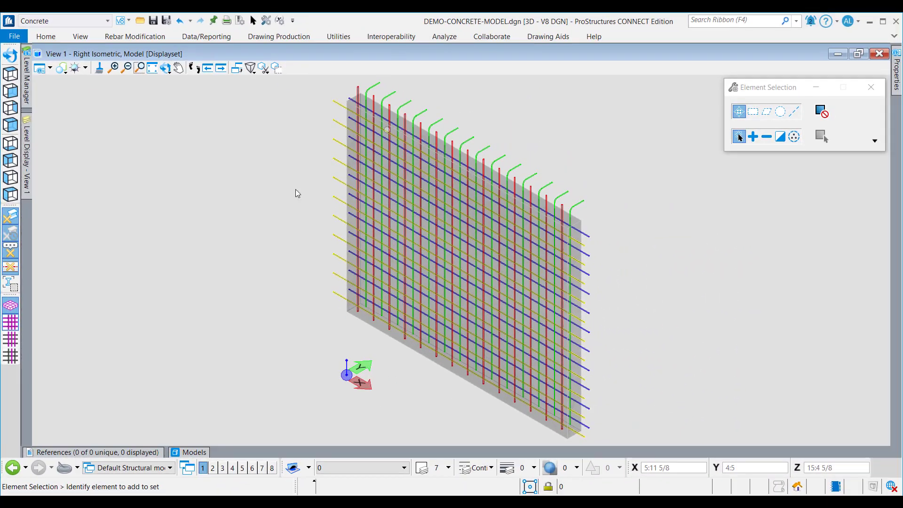
# - Open the wall's linked WALL 1-1 2D section from its context toolbar
pyautogui.scroll(-2, 223, 256)
pyautogui.moveTo(271, 145)
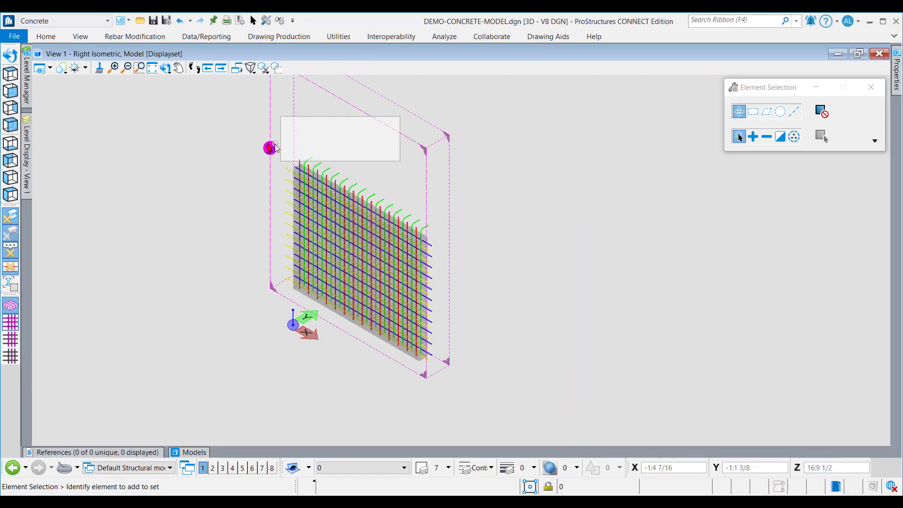
pyautogui.click(370, 124)
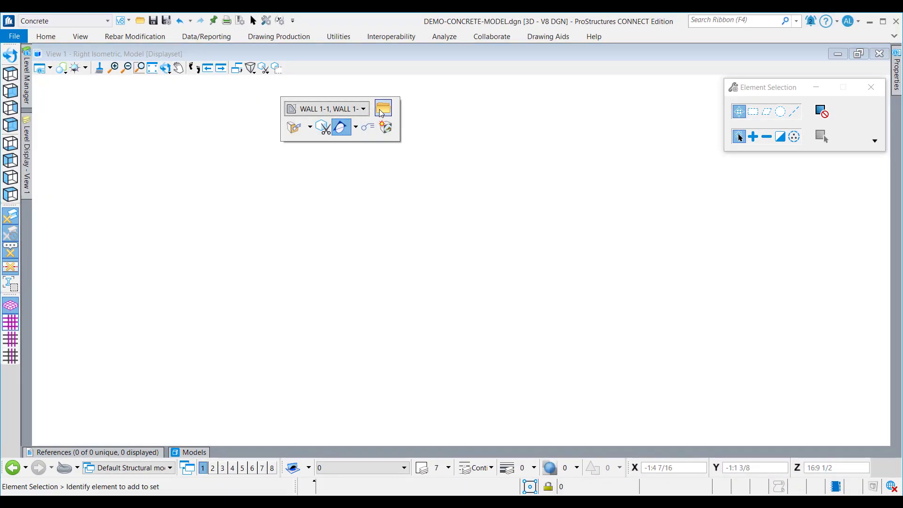
pyautogui.click(382, 110)
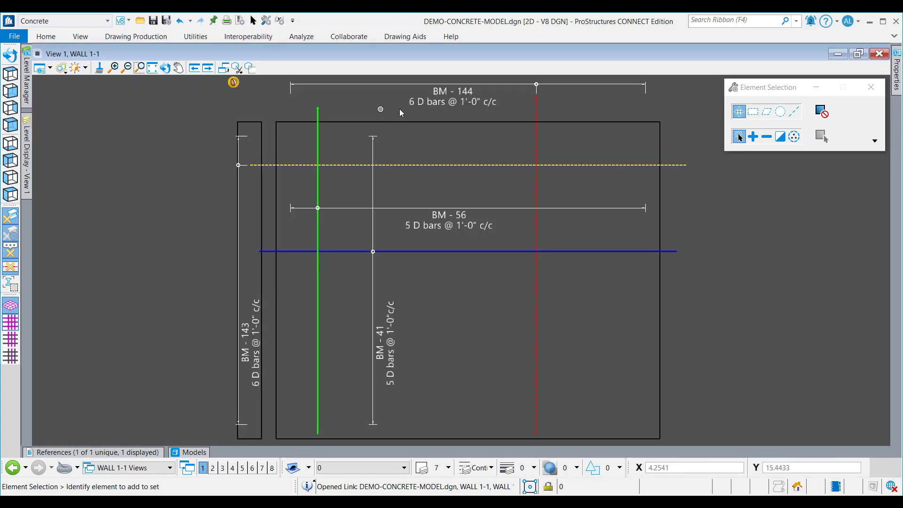
pyautogui.moveTo(537, 106)
pyautogui.moveTo(318, 108)
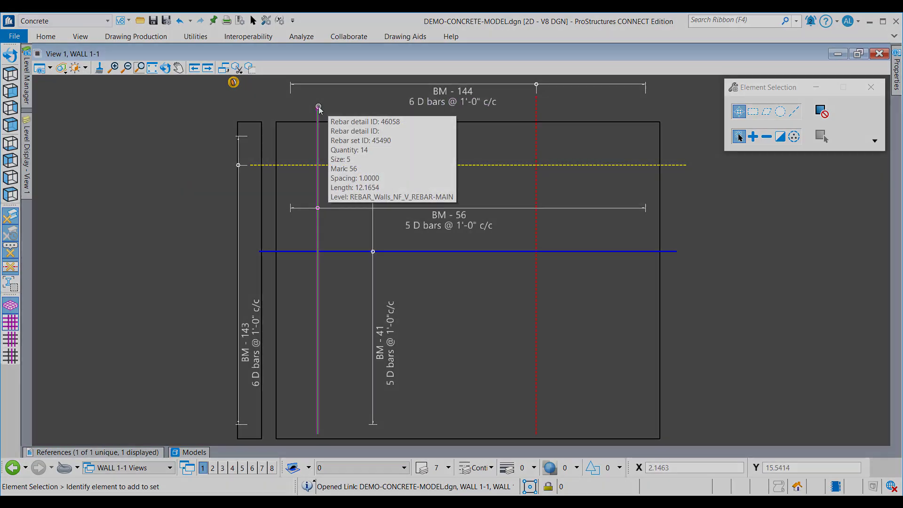